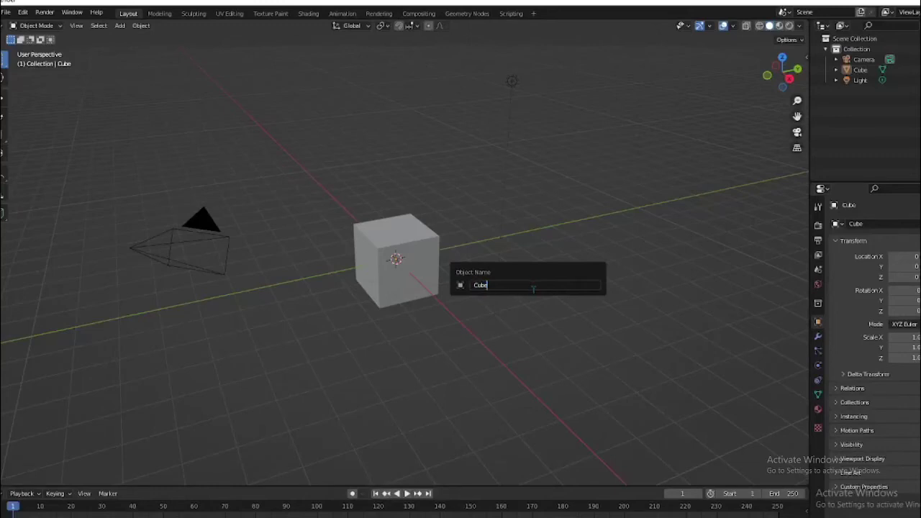
# Step: Cancel the cube rename and open the sidebar to the Mixamo Control Rig tab
pyautogui.press('Return')
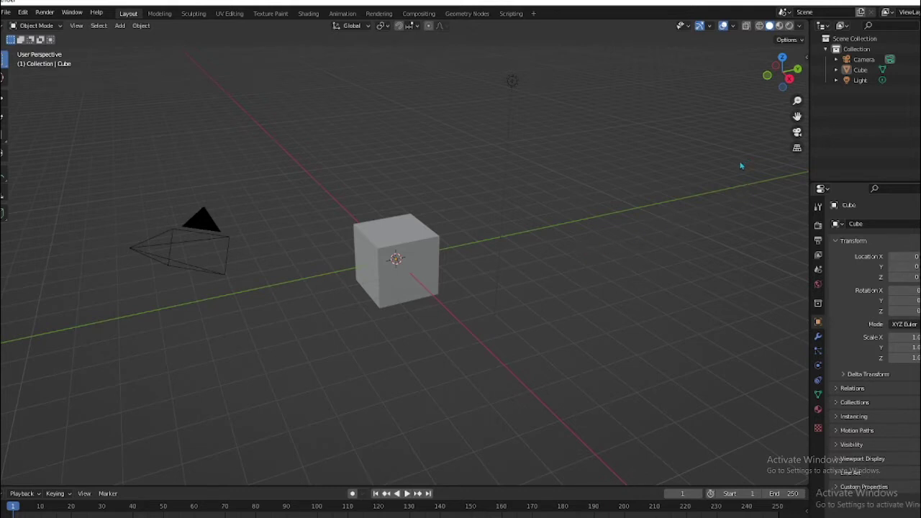
pyautogui.press('n')
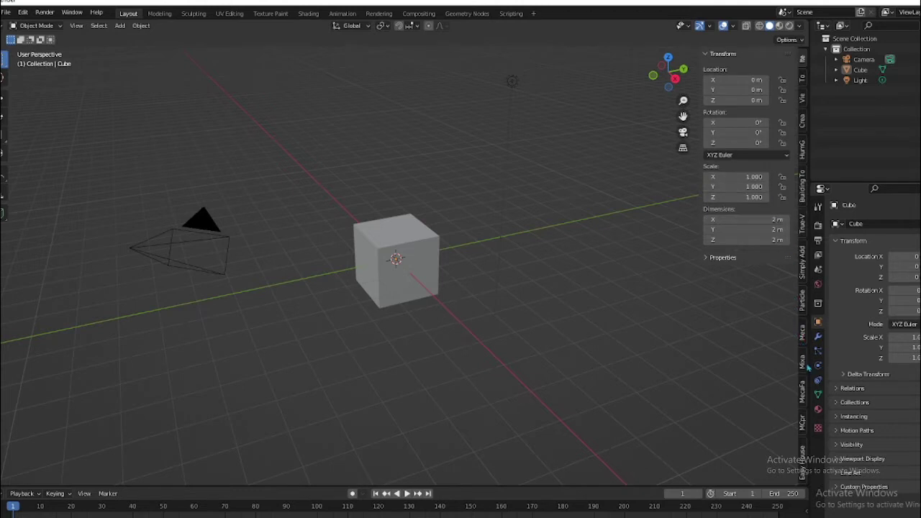
pyautogui.click(802, 388)
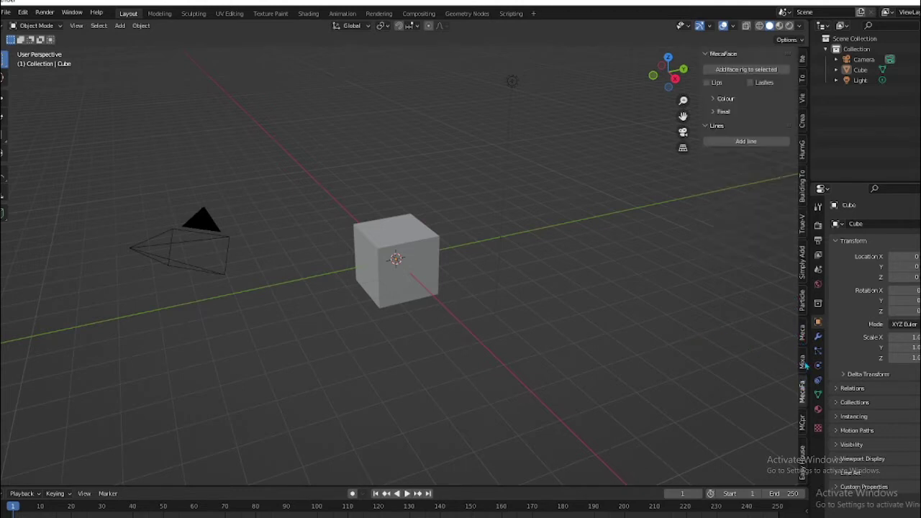
pyautogui.click(806, 365)
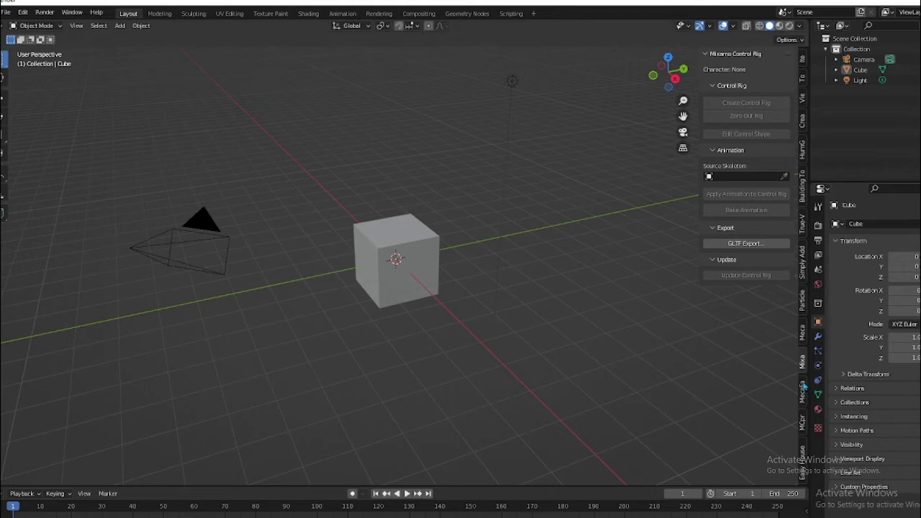
# Step: Import the Agent.zmbx minifigure from the Good guys folder through MecaFig's Add From File
pyautogui.click(807, 338)
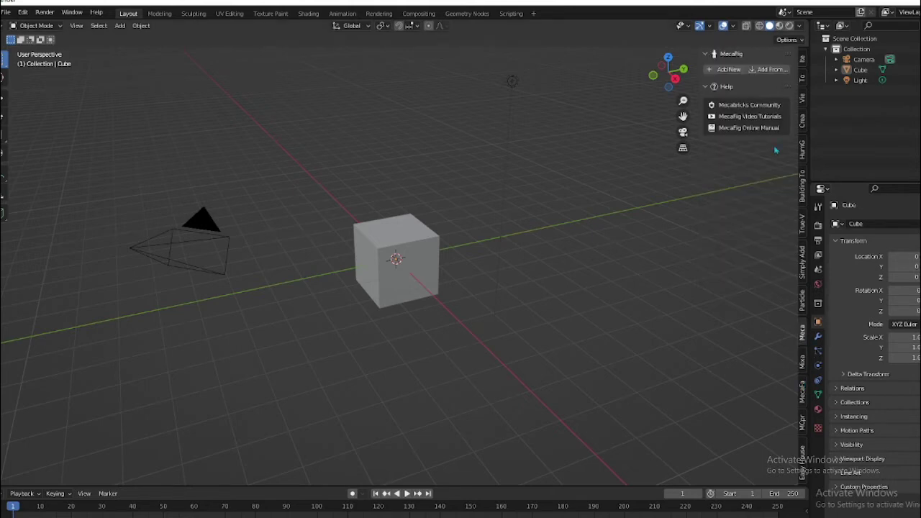
pyautogui.click(768, 69)
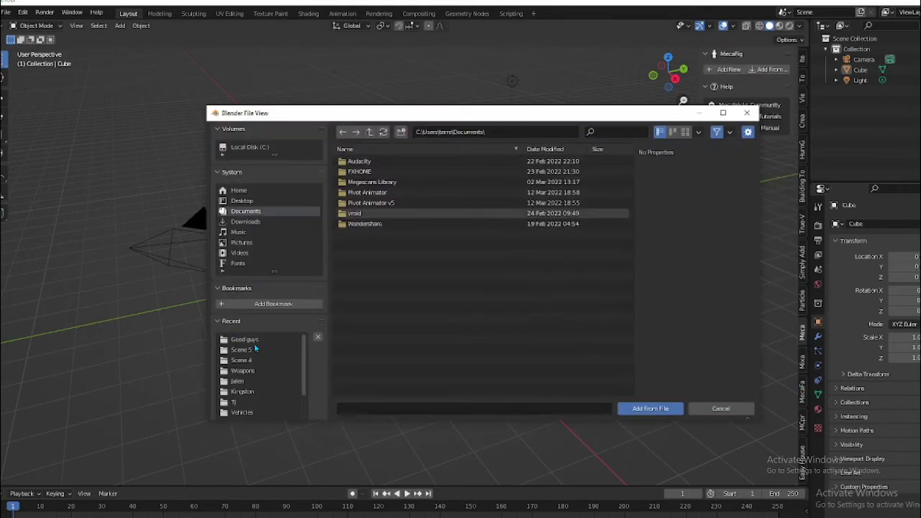
pyautogui.click(245, 340)
pyautogui.click(360, 182)
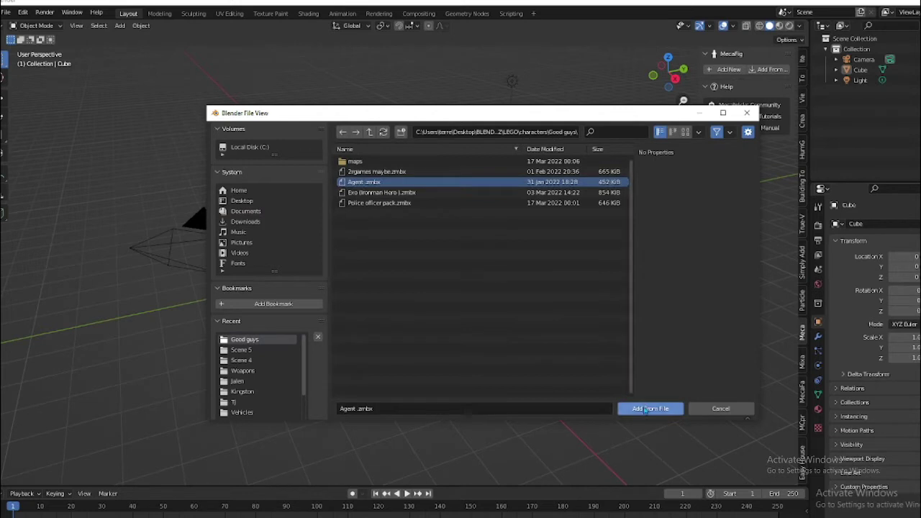
pyautogui.click(645, 408)
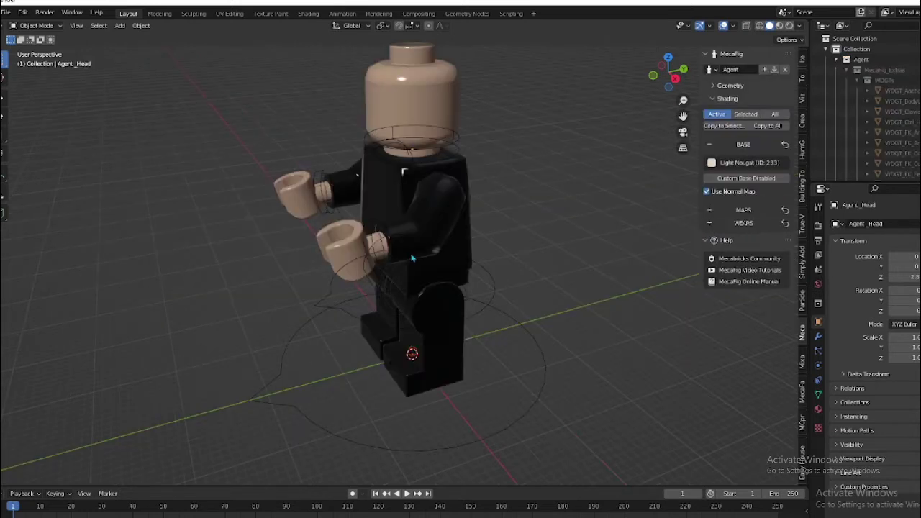
# Step: Switch to front view, zoom in on the minifigure's head and select it
pyautogui.press('KP_1')
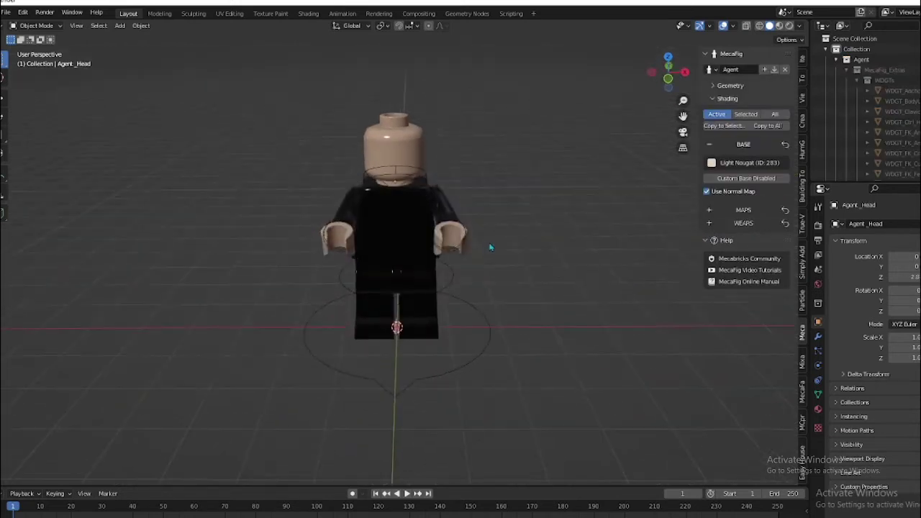
pyautogui.press('KP_Decimal')
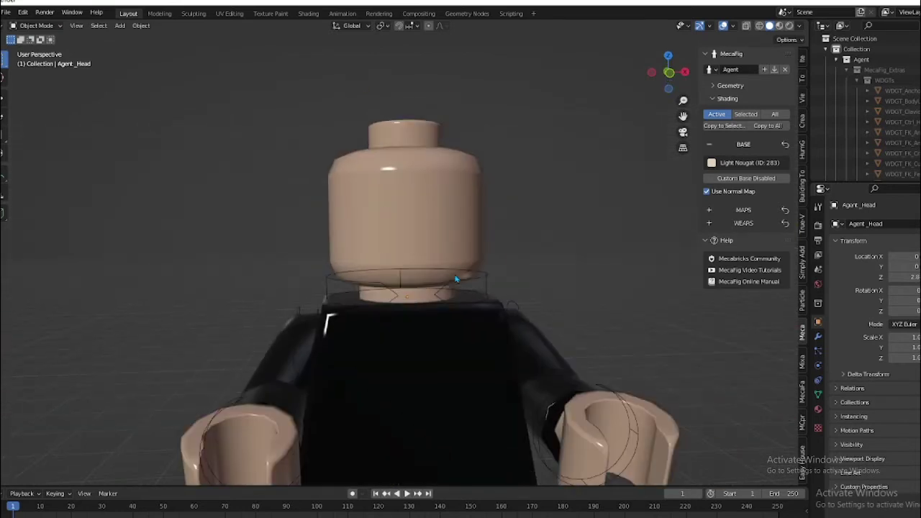
pyautogui.click(451, 221)
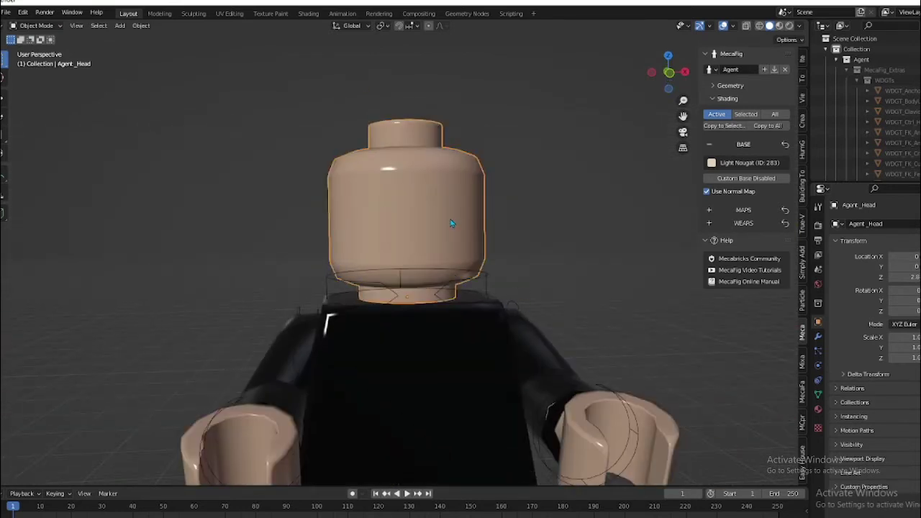
# Step: Open the MecaFace sidebar tab and briefly expand, then collapse, its Colour options
pyautogui.click(802, 396)
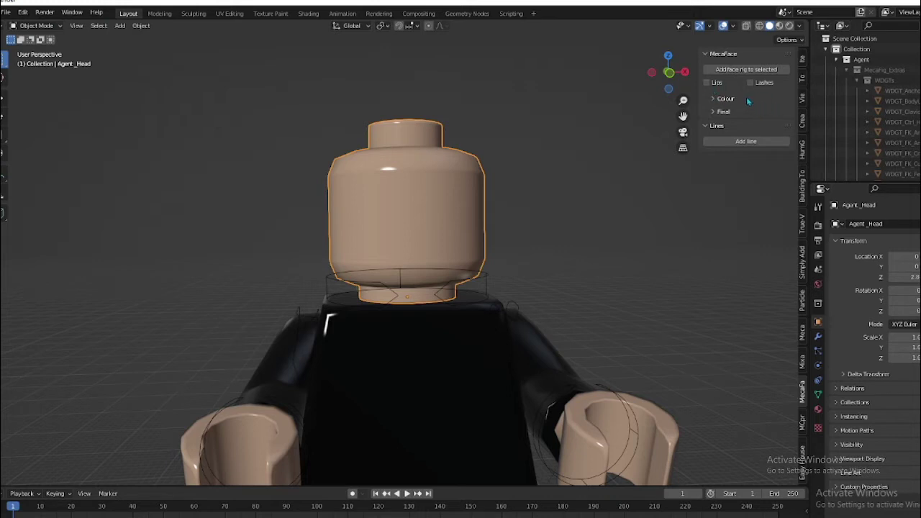
pyautogui.click(725, 100)
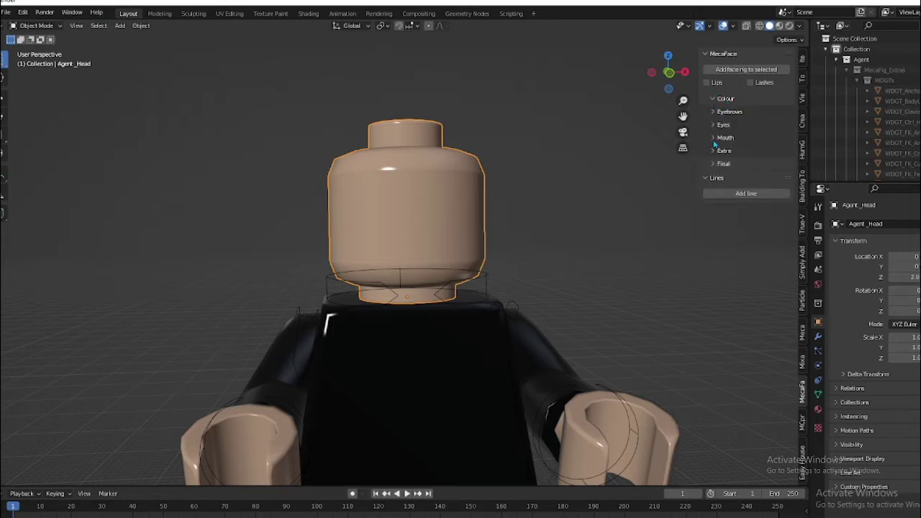
pyautogui.click(713, 101)
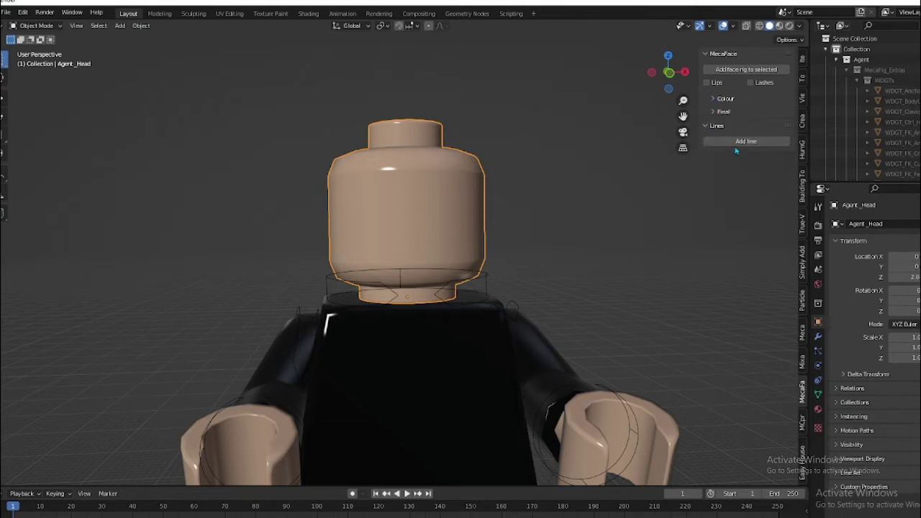
# Step: Add a face rig to the head and try the Lips and Lashes options before removing them
pyautogui.click(748, 70)
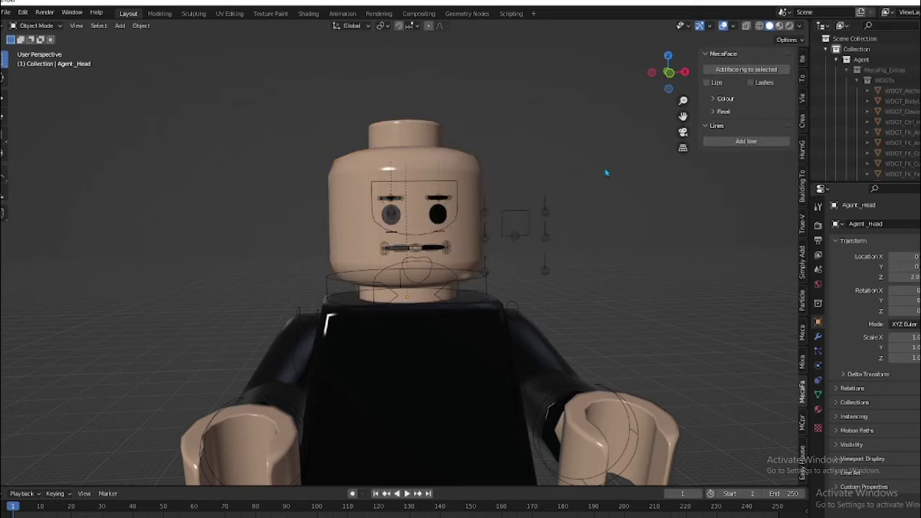
pyautogui.moveTo(464, 275)
pyautogui.mouseDown(button='middle')
pyautogui.moveTo(422, 287)
pyautogui.moveTo(499, 262)
pyautogui.mouseUp(button='middle')
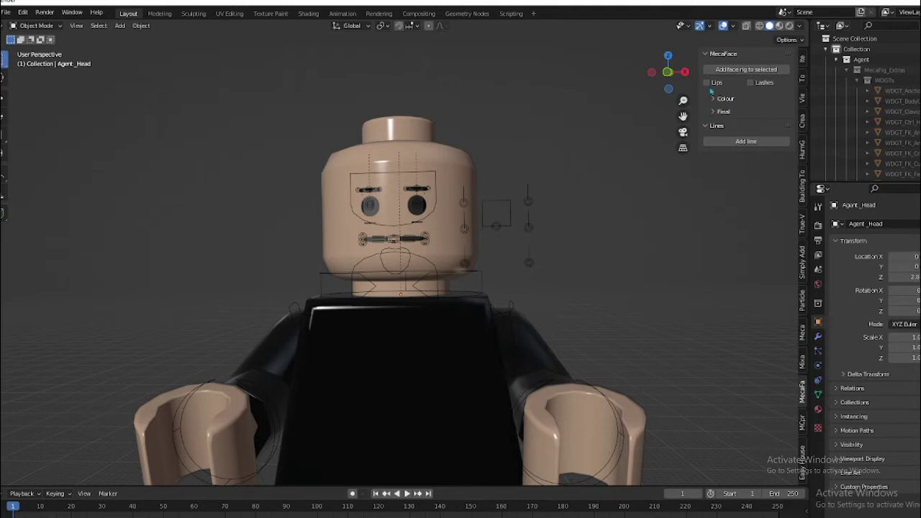
pyautogui.click(708, 83)
pyautogui.click(708, 82)
pyautogui.click(751, 83)
# Step: Set the eyes' base colour to red, apply it to both eyes and collapse the settings
pyautogui.click(723, 101)
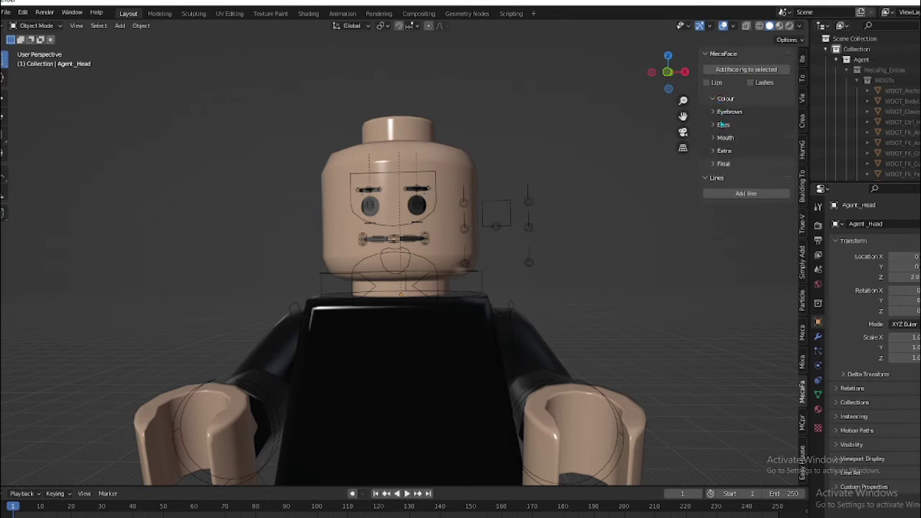
pyautogui.click(720, 127)
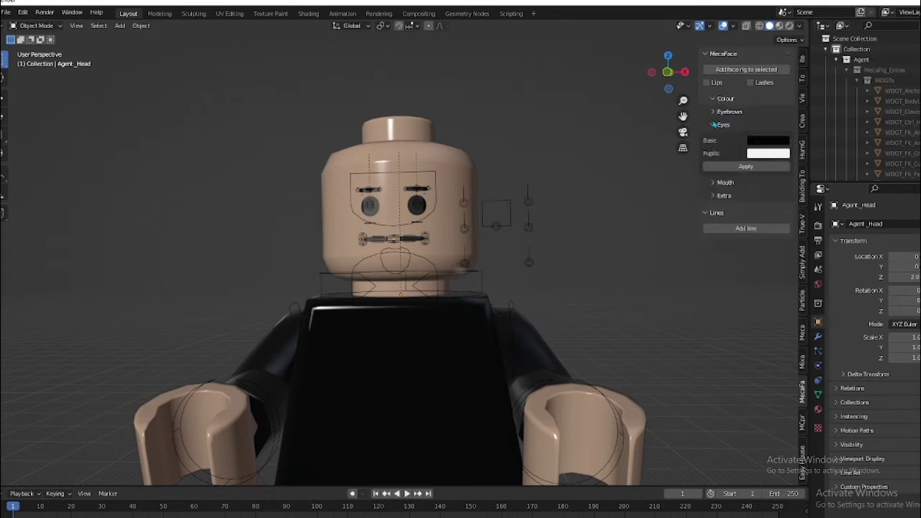
pyautogui.click(756, 144)
pyautogui.moveTo(836, 224); pyautogui.dragTo(836, 154)
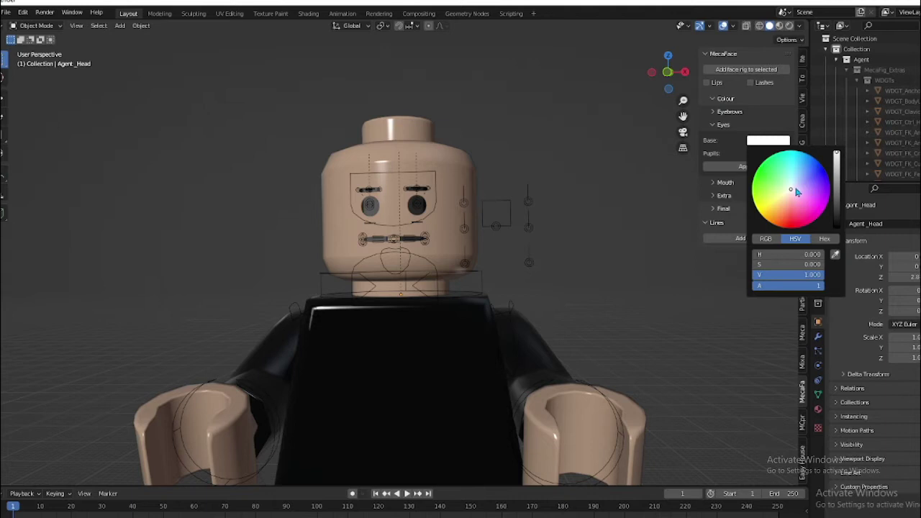
pyautogui.moveTo(796, 192); pyautogui.dragTo(786, 229)
pyautogui.click(751, 154)
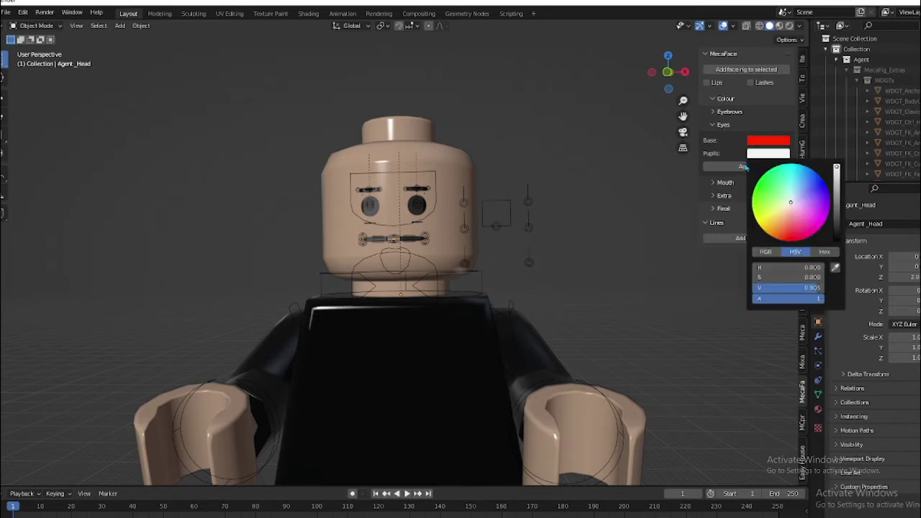
pyautogui.click(736, 169)
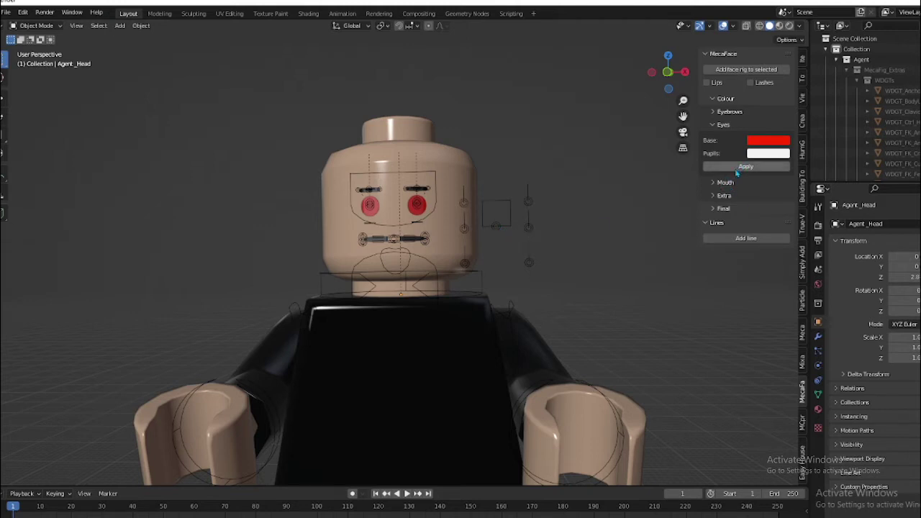
pyautogui.click(712, 120)
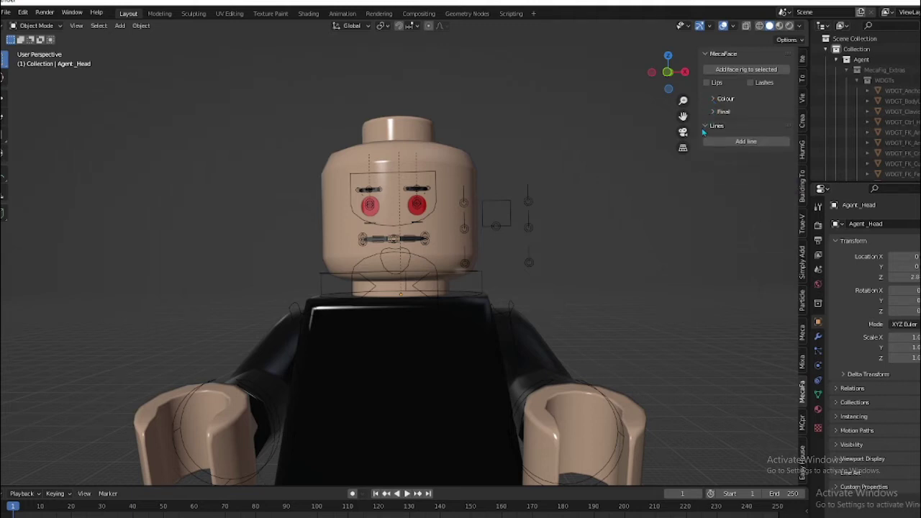
# Step: Select the DeOne face rig, add a face line from the Lines panel, and zoom in
pyautogui.click(704, 126)
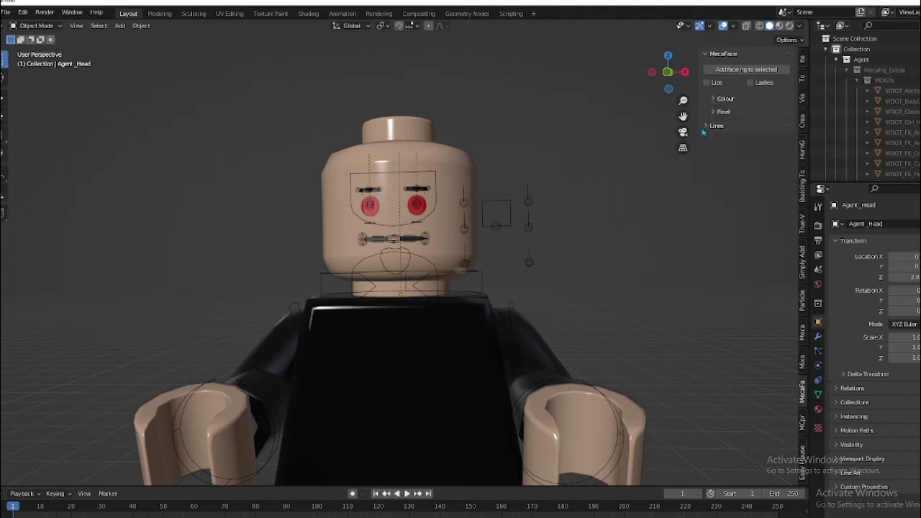
pyautogui.click(512, 203)
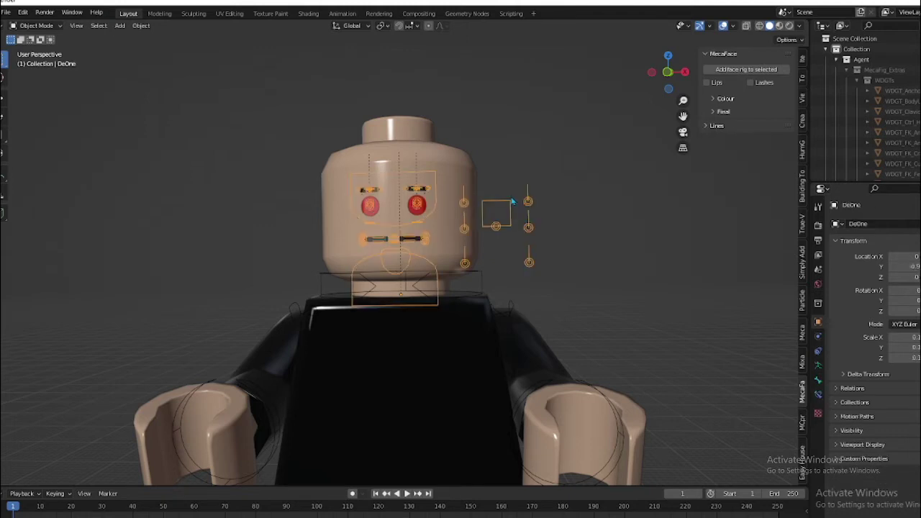
pyautogui.click(714, 114)
pyautogui.click(715, 126)
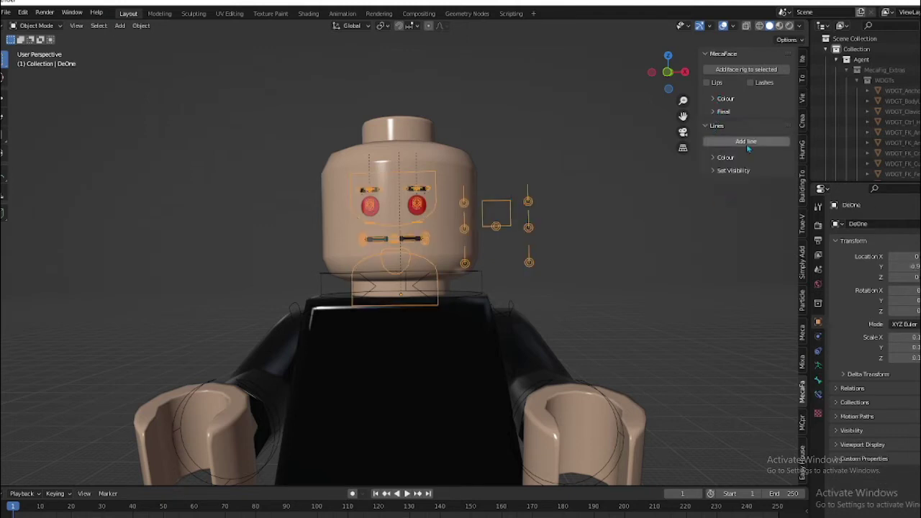
pyautogui.click(748, 142)
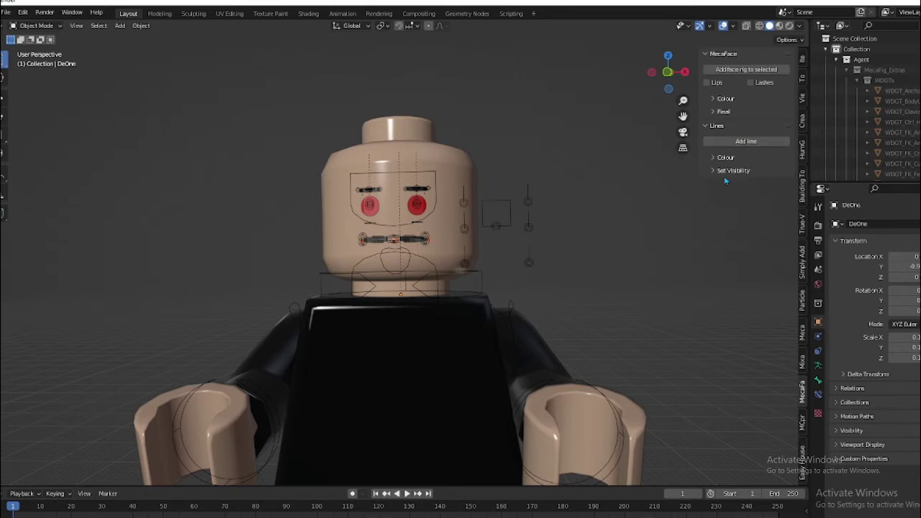
pyautogui.scroll(2, 475, 230)
pyautogui.scroll(2, 473, 245)
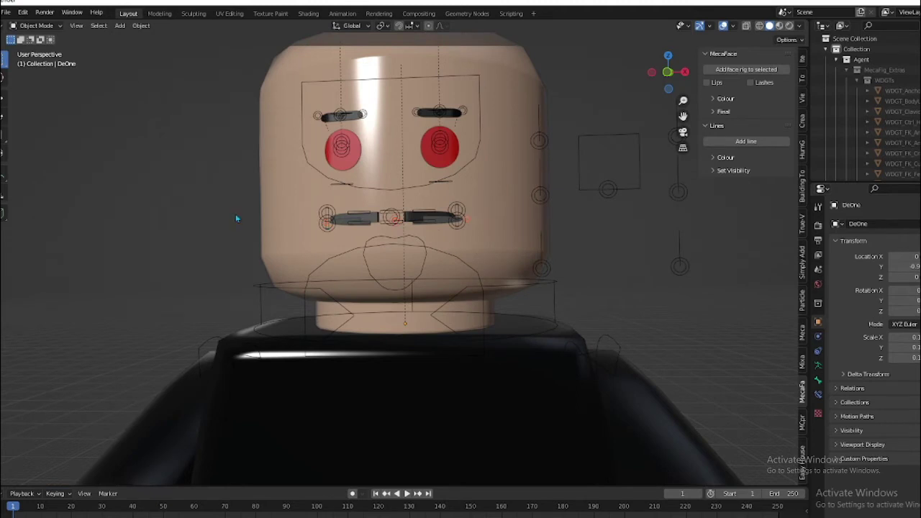
pyautogui.click(49, 27)
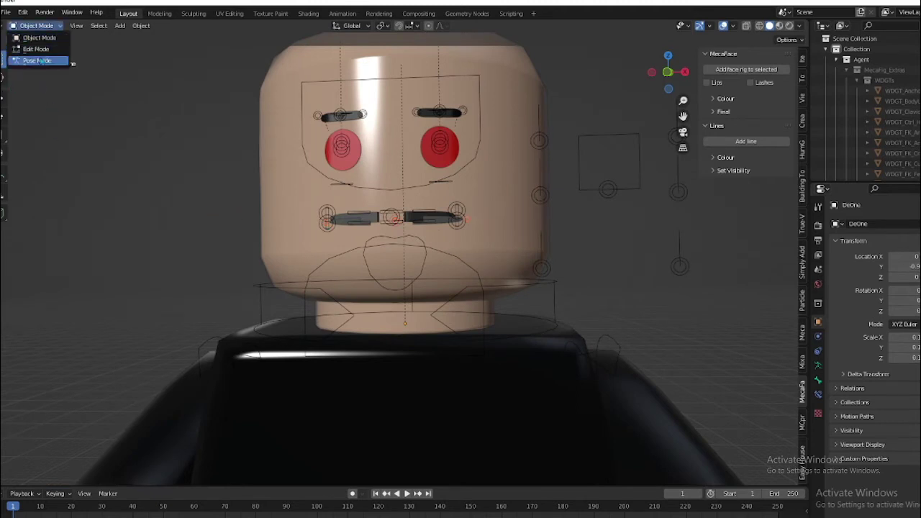
pyautogui.click(38, 61)
pyautogui.click(467, 224)
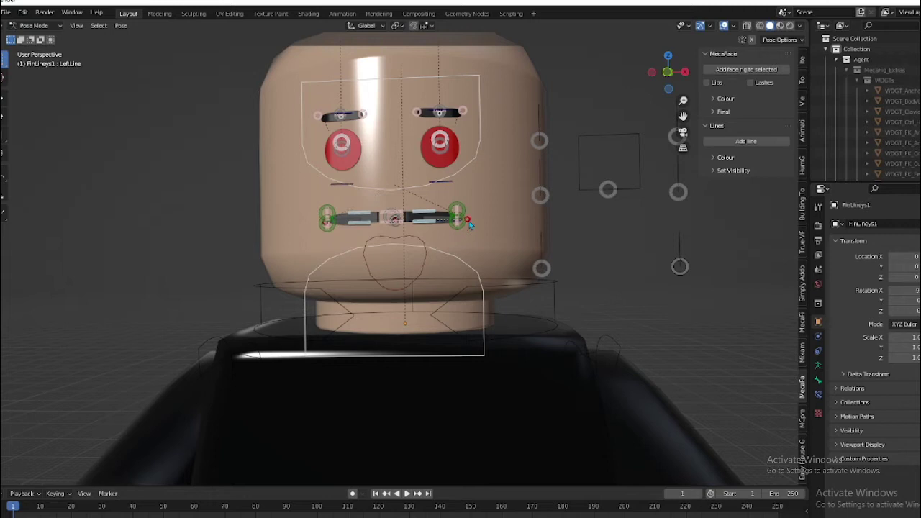
pyautogui.moveTo(467, 222); pyautogui.dragTo(478, 214)
pyautogui.rightClick(469, 216)
pyautogui.hotkey('ctrl', 'Tab')
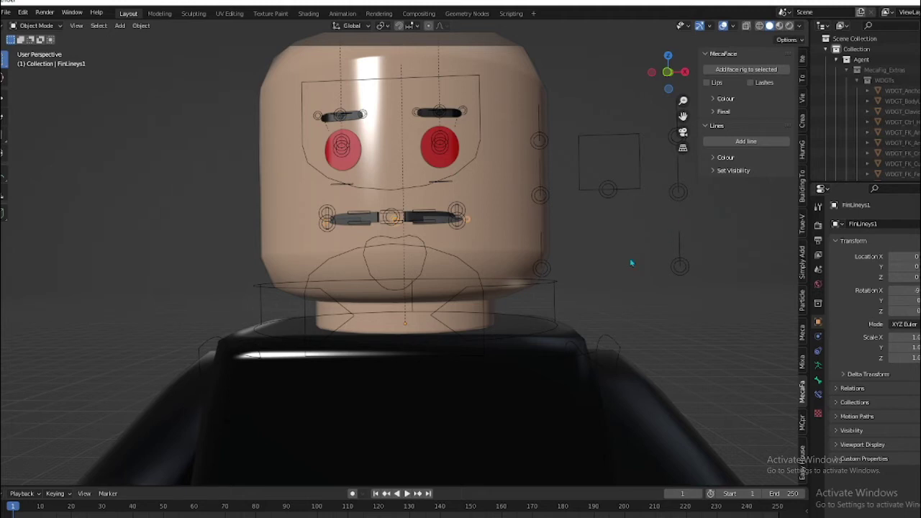
# Step: Zoom out, orbit to the figure's side and expand the MecaFace Final options
pyautogui.scroll(-5, 601, 371)
pyautogui.moveTo(549, 351)
pyautogui.mouseDown(button='middle')
pyautogui.moveTo(511, 359)
pyautogui.moveTo(464, 339)
pyautogui.moveTo(486, 332)
pyautogui.moveTo(548, 352)
pyautogui.moveTo(549, 338)
pyautogui.mouseUp(button='middle')
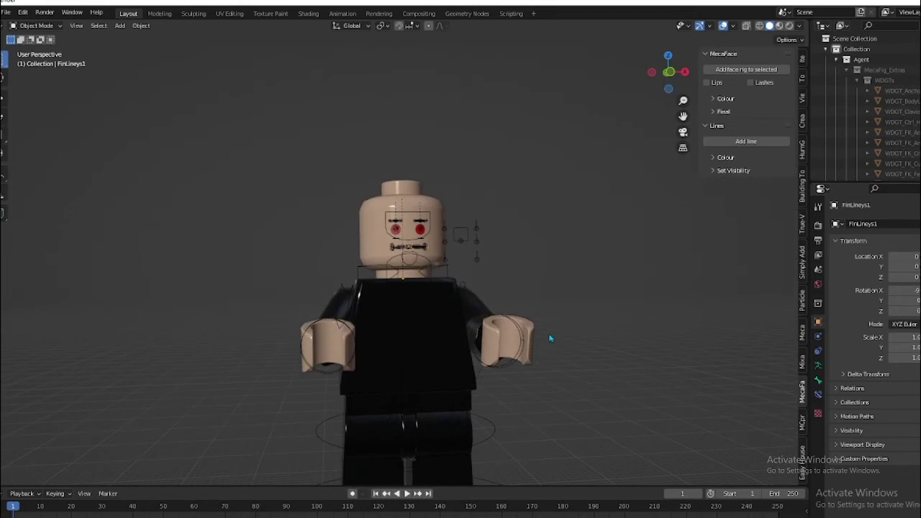
pyautogui.click(718, 112)
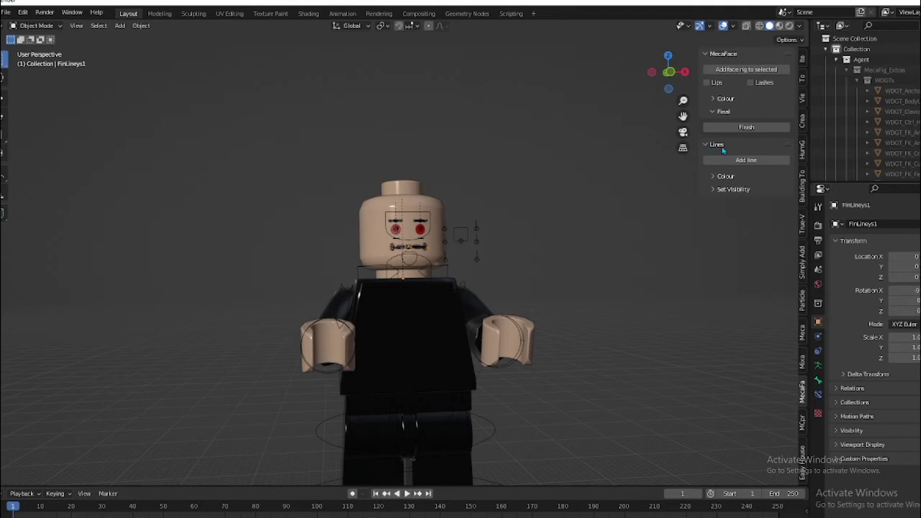
# Step: Zoom in on the head and select the DeOne face rig
pyautogui.scroll(5, 462, 232)
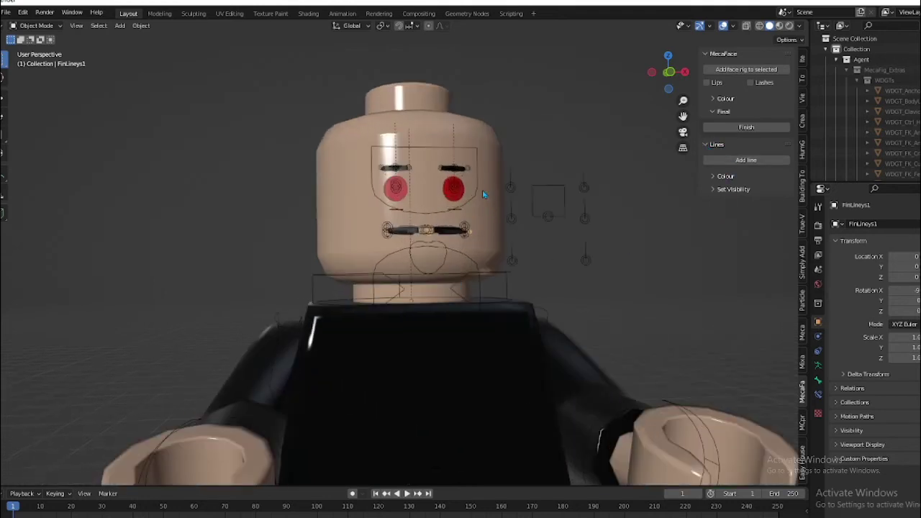
pyautogui.click(478, 189)
pyautogui.click(502, 202)
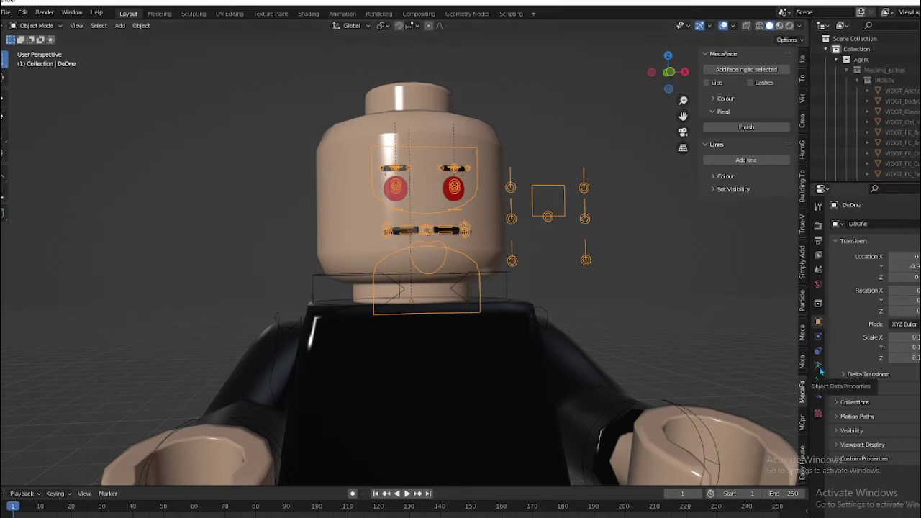
# Step: Open the DeOne armature's Pose Library and try Default Smile, Meh 2 and Happy Smile poses
pyautogui.click(818, 366)
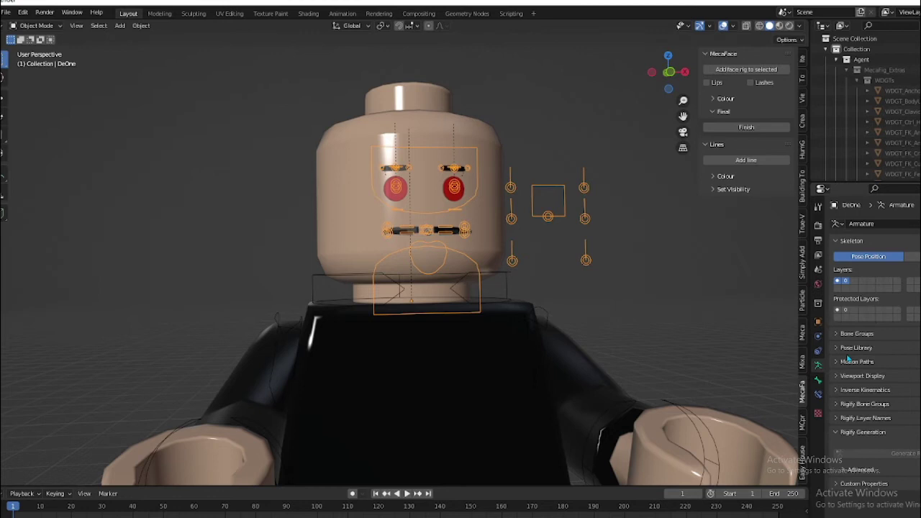
pyautogui.click(849, 357)
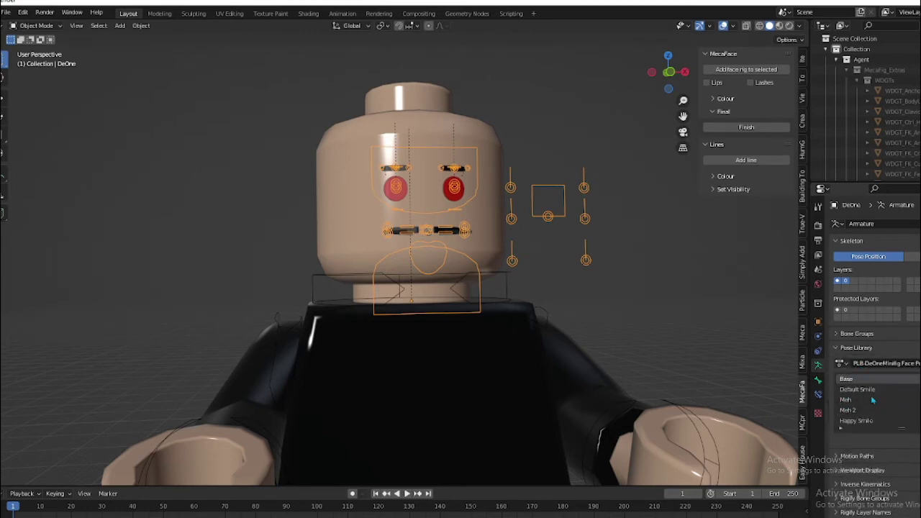
pyautogui.click(873, 392)
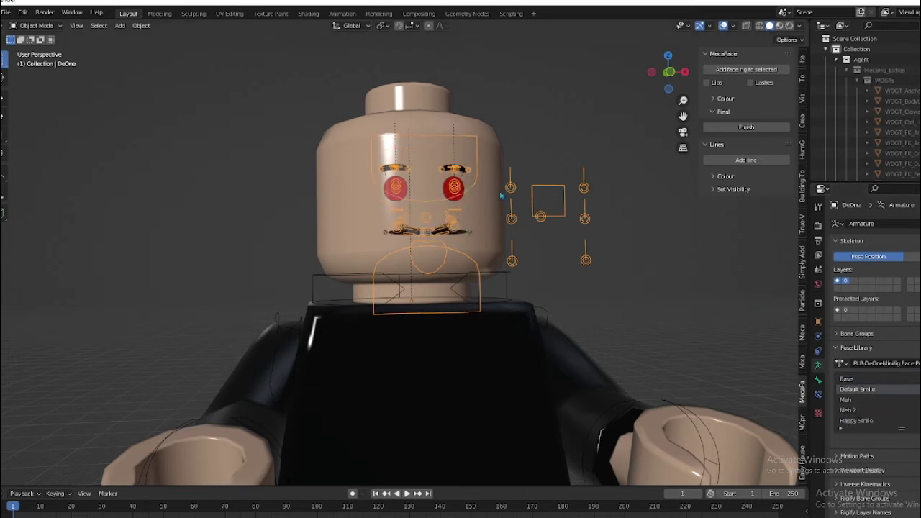
pyautogui.click(882, 410)
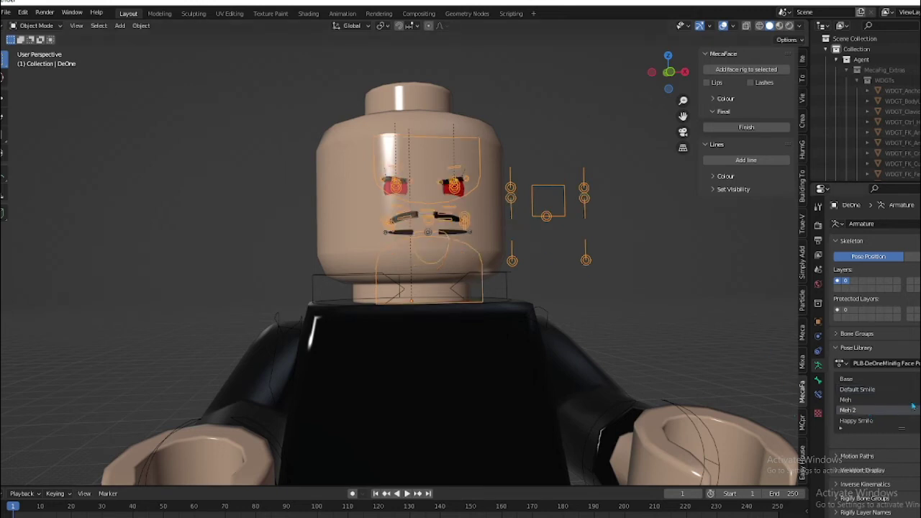
pyautogui.click(870, 421)
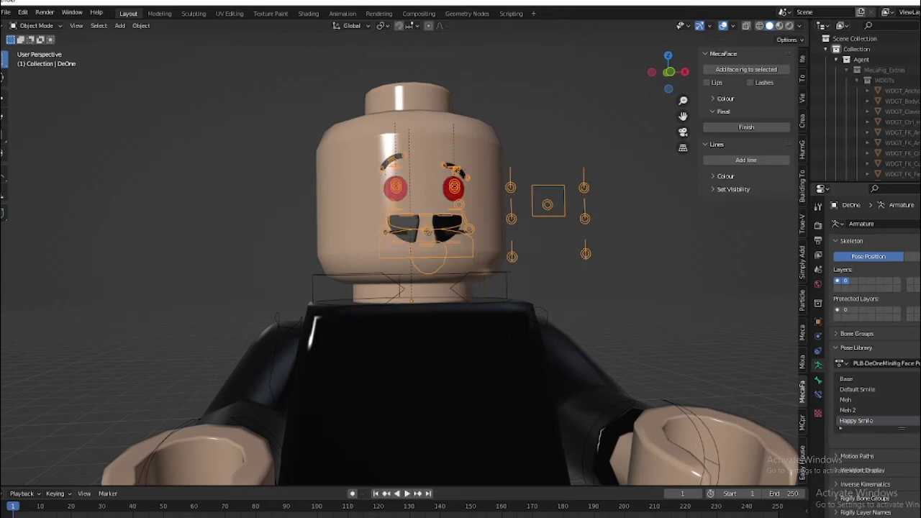
# Step: Deselect the rig and zoom out and in to view the Happy Smile expression
pyautogui.hotkey('ctrl', 'l')
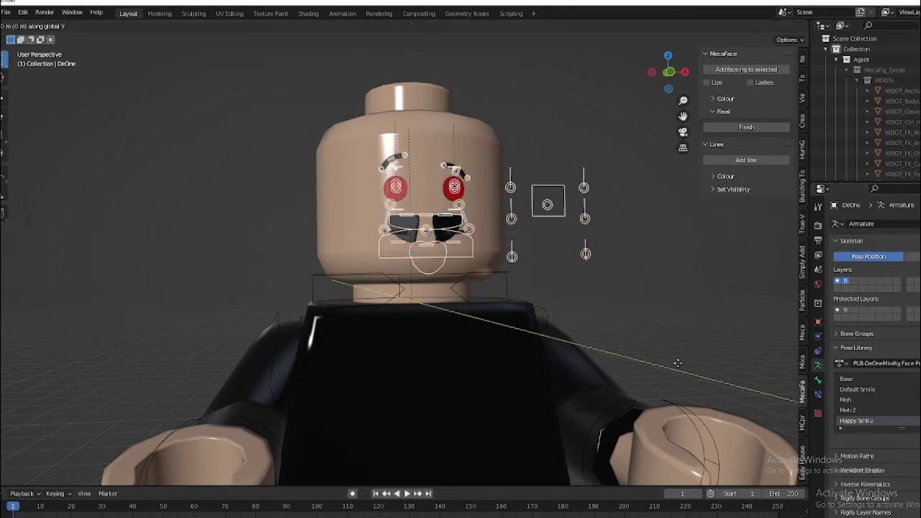
pyautogui.scroll(-3, 893, 419)
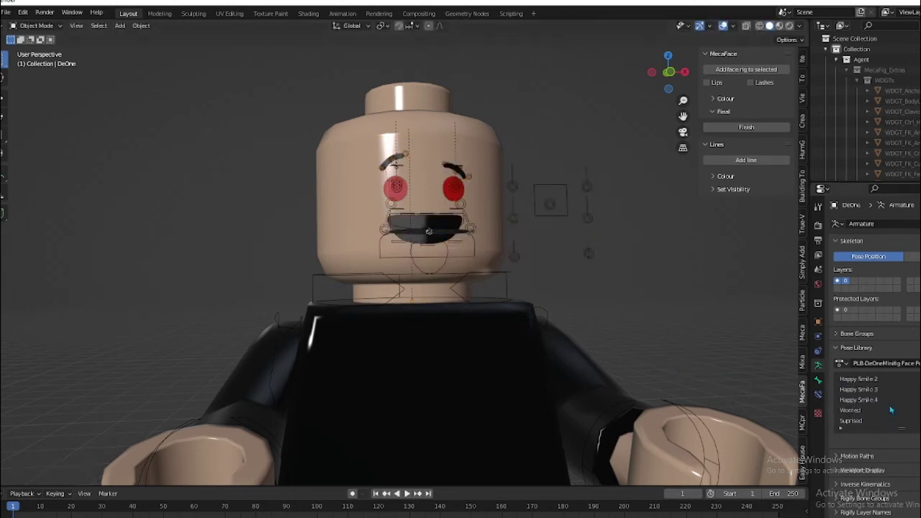
pyautogui.scroll(-2, 890, 414)
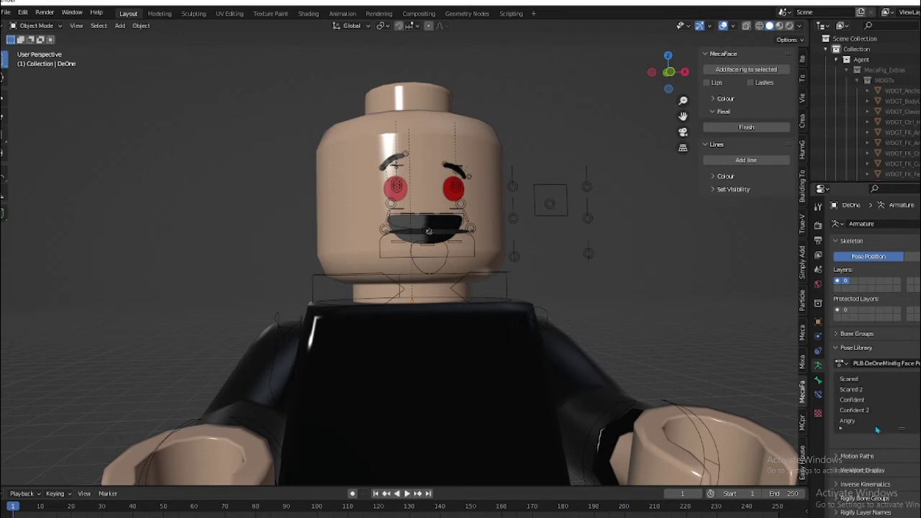
pyautogui.scroll(5, 874, 403)
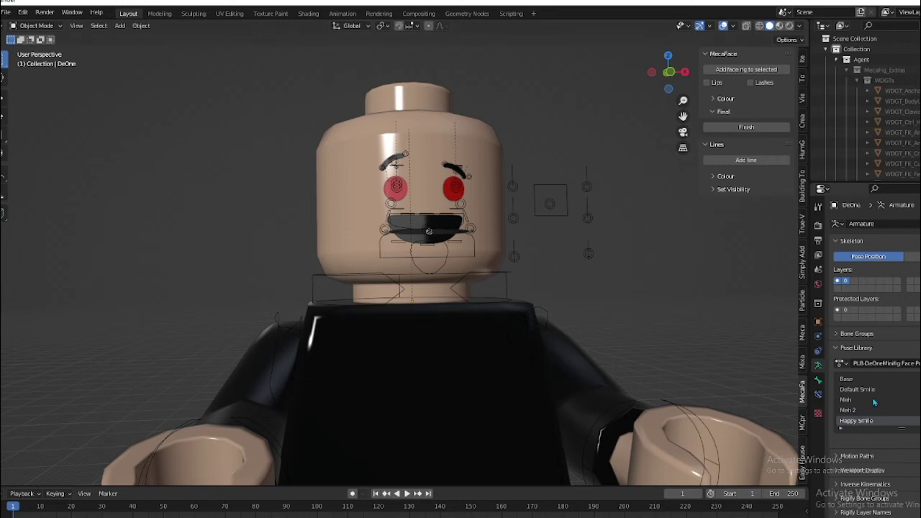
pyautogui.scroll(-5, 864, 393)
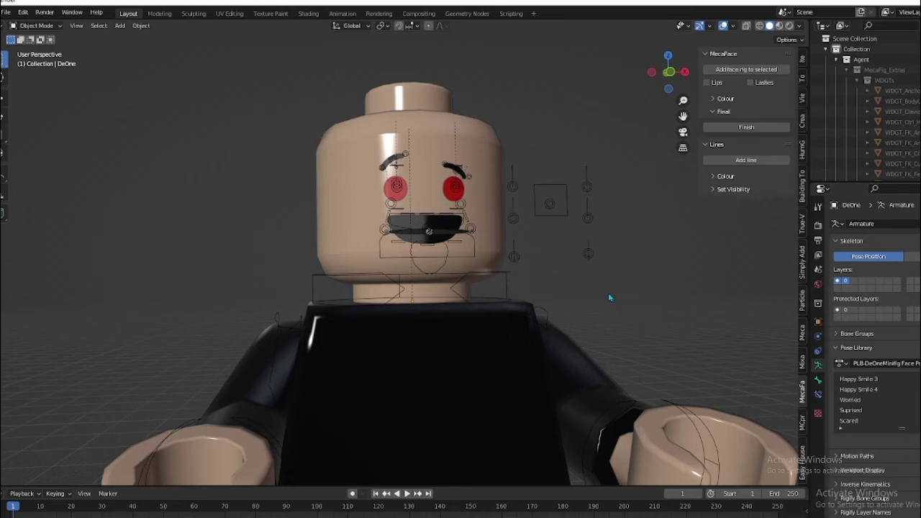
# Step: Select and delete the facial rig controls, then orbit to a near-front view
pyautogui.moveTo(618, 297); pyautogui.dragTo(582, 328, button='middle')
pyautogui.scroll(-5, 581, 327)
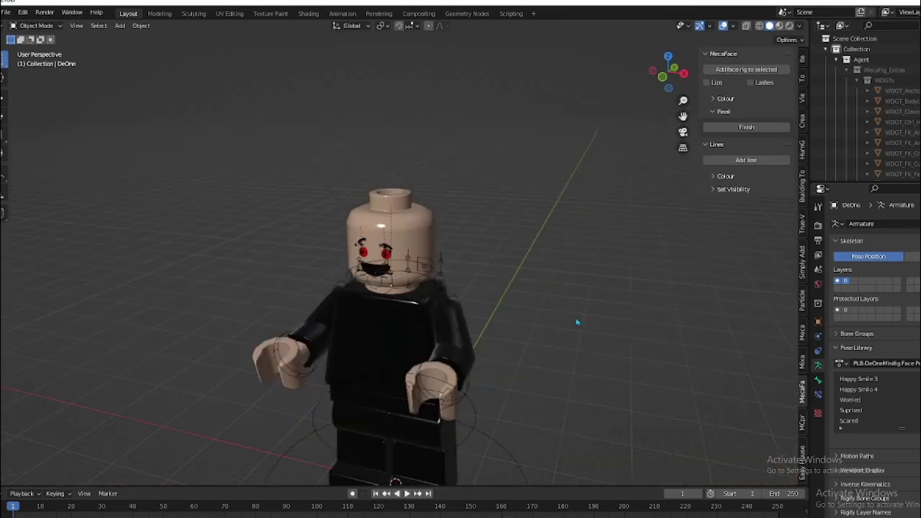
pyautogui.scroll(2, 384, 268)
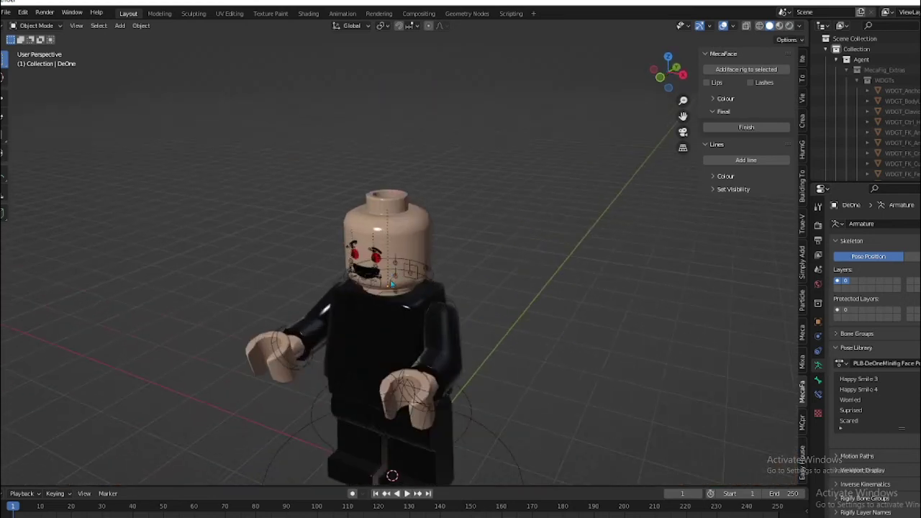
pyautogui.scroll(3, 383, 268)
pyautogui.click(357, 260)
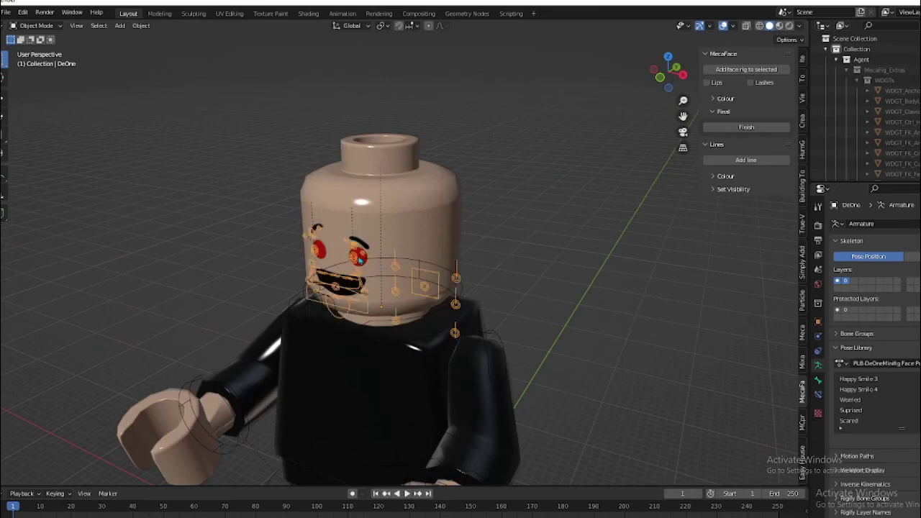
pyautogui.scroll(-3, 357, 259)
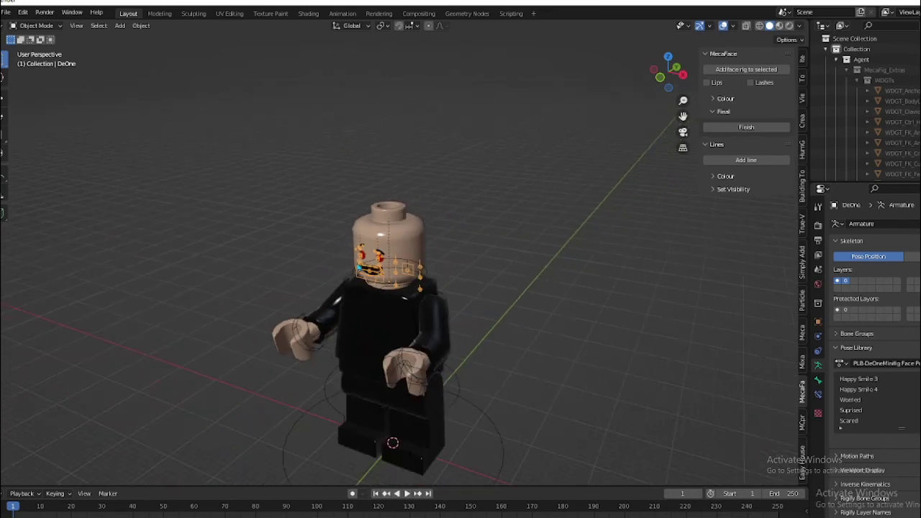
pyautogui.press('Delete')
pyautogui.scroll(-2, 388, 297)
pyautogui.moveTo(389, 297)
pyautogui.mouseDown(button='middle')
pyautogui.moveTo(431, 305)
pyautogui.moveTo(457, 277)
pyautogui.moveTo(439, 275)
pyautogui.moveTo(447, 307)
pyautogui.mouseUp(button='middle')
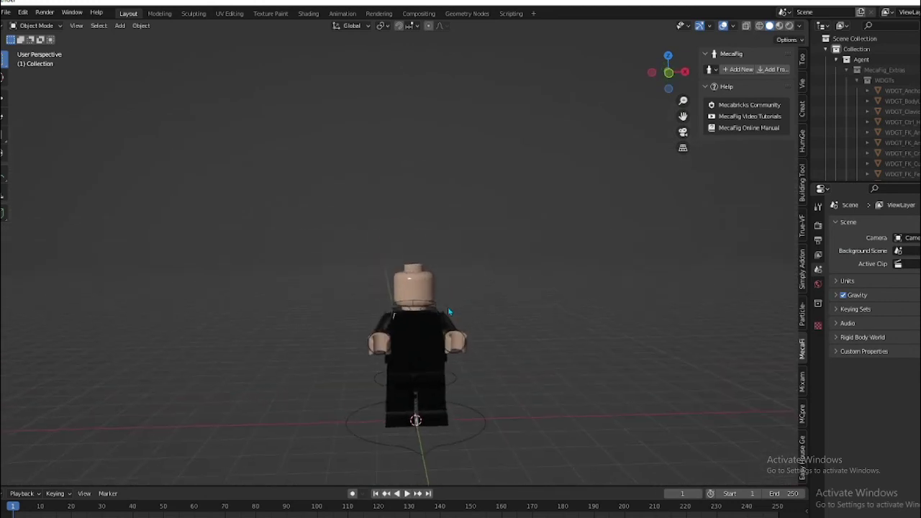
# Step: Select Agent_Head, add a fresh MecaFace face rig to it, and orbit to its side
pyautogui.click(417, 288)
pyautogui.scroll(3, 417, 288)
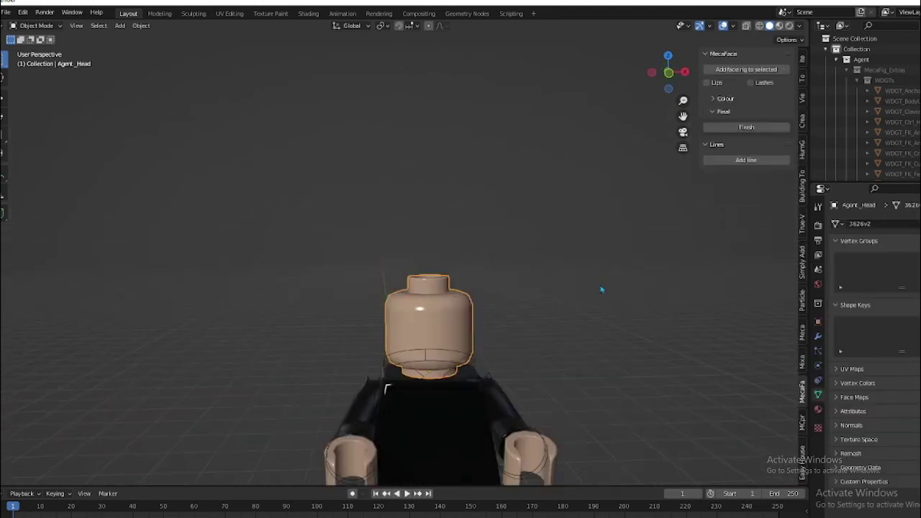
pyautogui.click(751, 71)
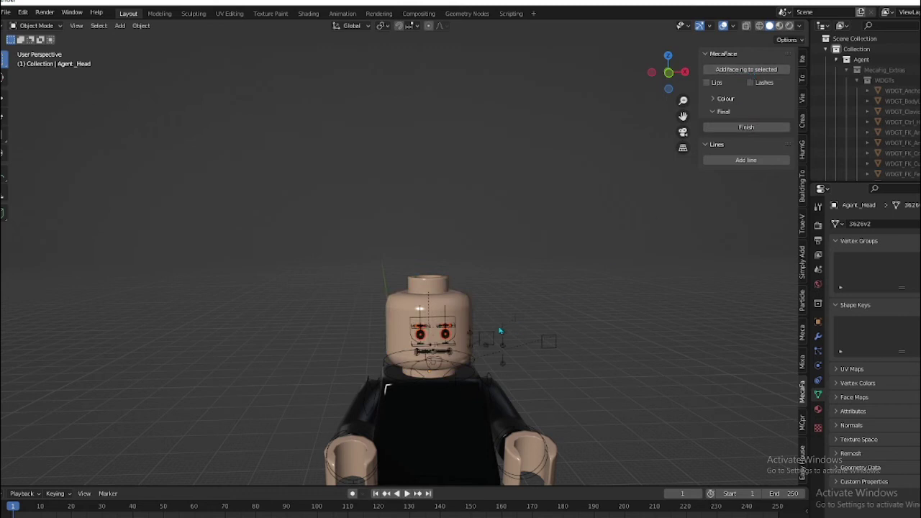
pyautogui.click(745, 71)
pyautogui.scroll(-5, 605, 254)
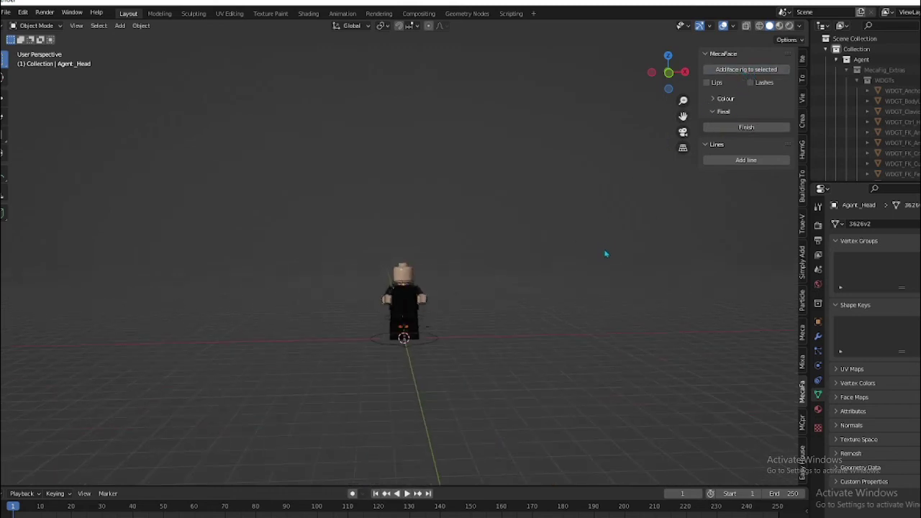
pyautogui.scroll(5, 457, 345)
pyautogui.moveTo(457, 345); pyautogui.dragTo(403, 407, button='middle')
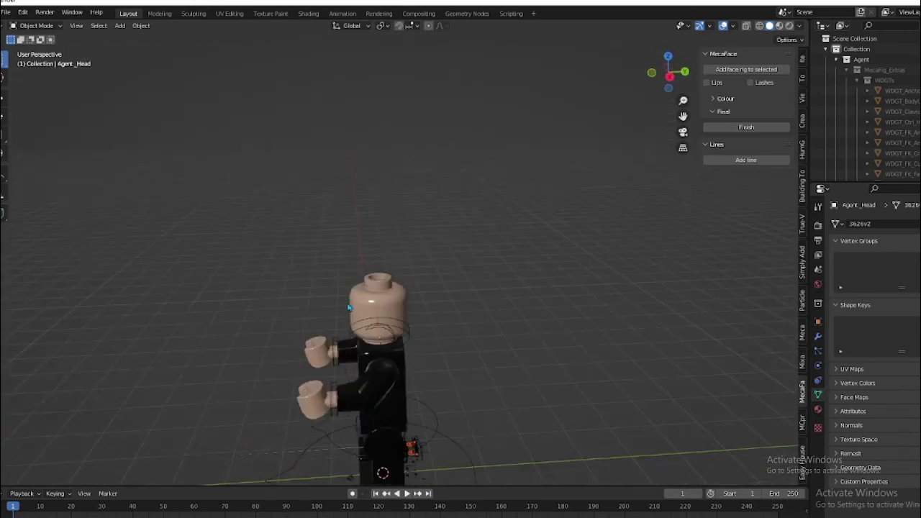
# Step: Move the minifigure's body armature to a new spot in the scene
pyautogui.click(450, 440)
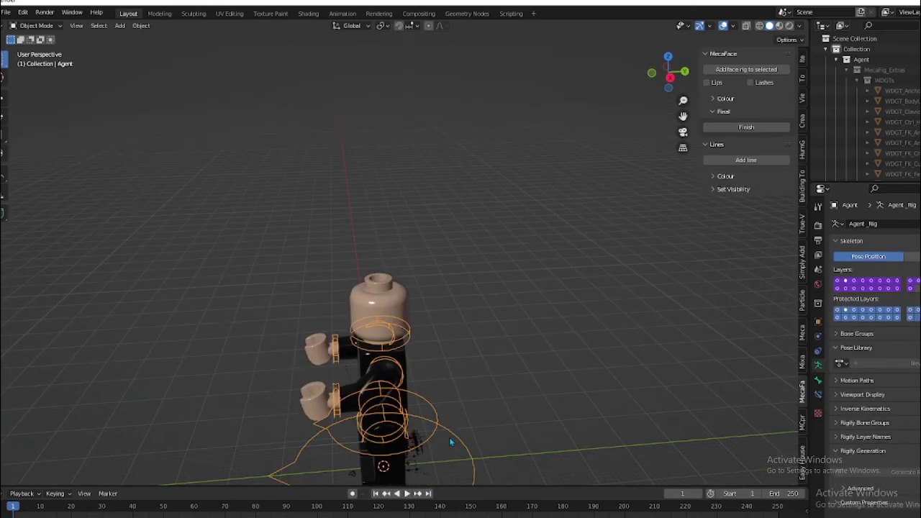
pyautogui.press('g')
pyautogui.click(298, 440)
pyautogui.moveTo(298, 440); pyautogui.dragTo(374, 403, button='middle')
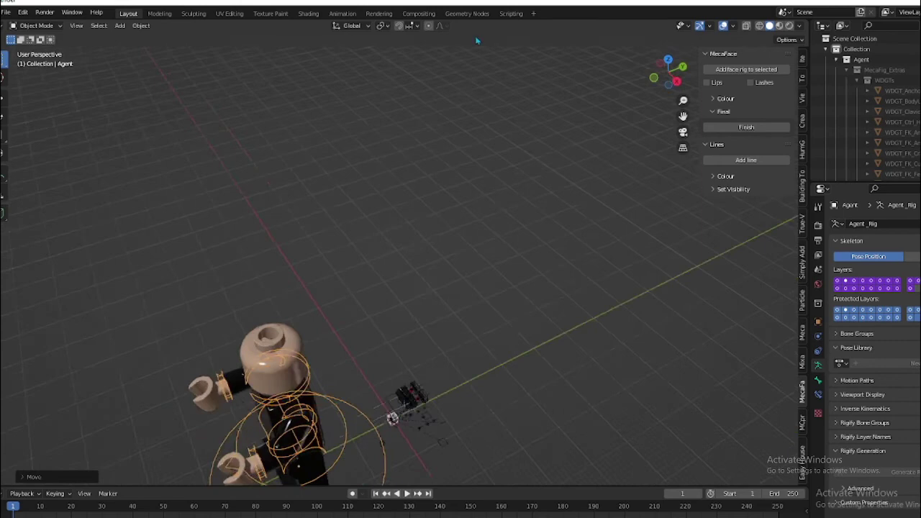
pyautogui.moveTo(479, 364); pyautogui.dragTo(432, 345, button='middle')
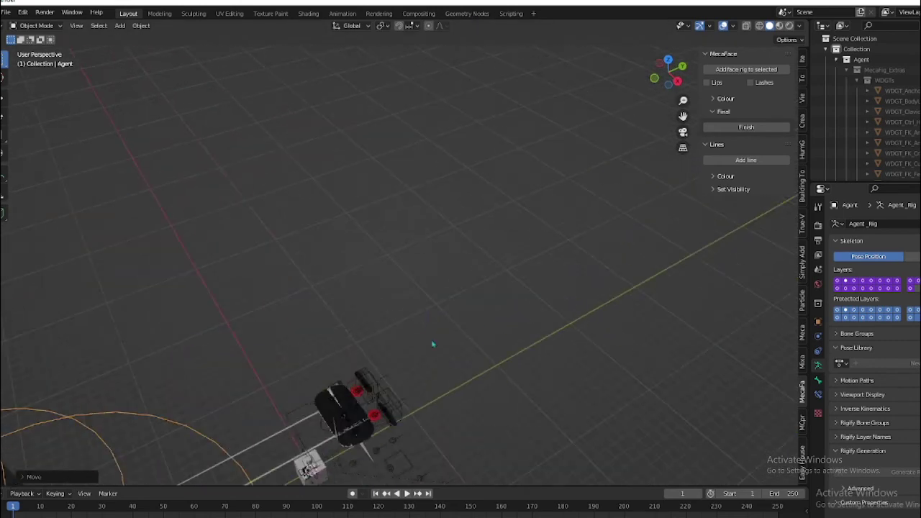
# Step: Box-select then deselect the rig parts, zoom out, and select the minifigure's head
pyautogui.moveTo(510, 321); pyautogui.dragTo(188, 486)
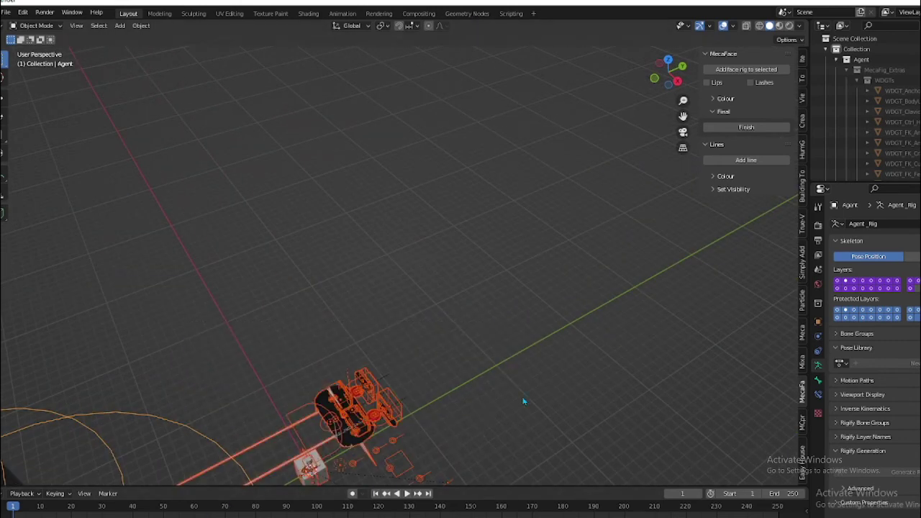
pyautogui.click(523, 401)
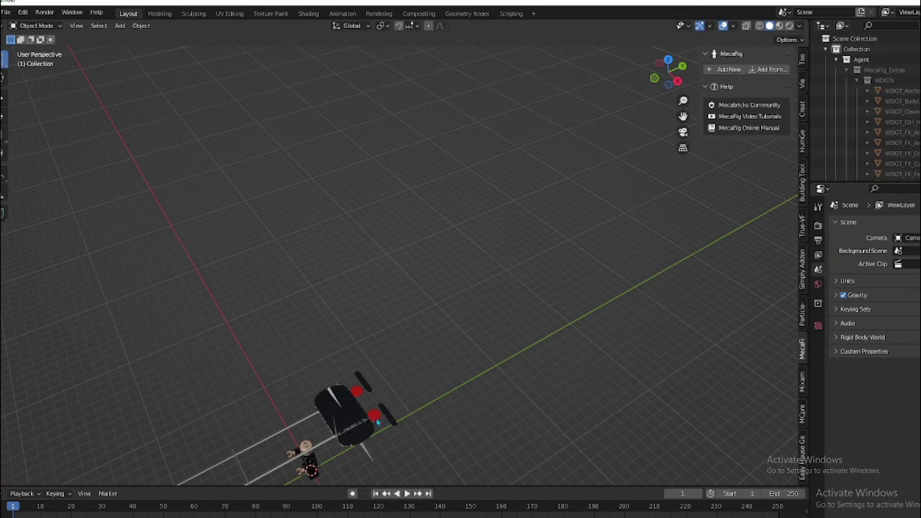
pyautogui.moveTo(367, 416); pyautogui.dragTo(387, 413, button='middle')
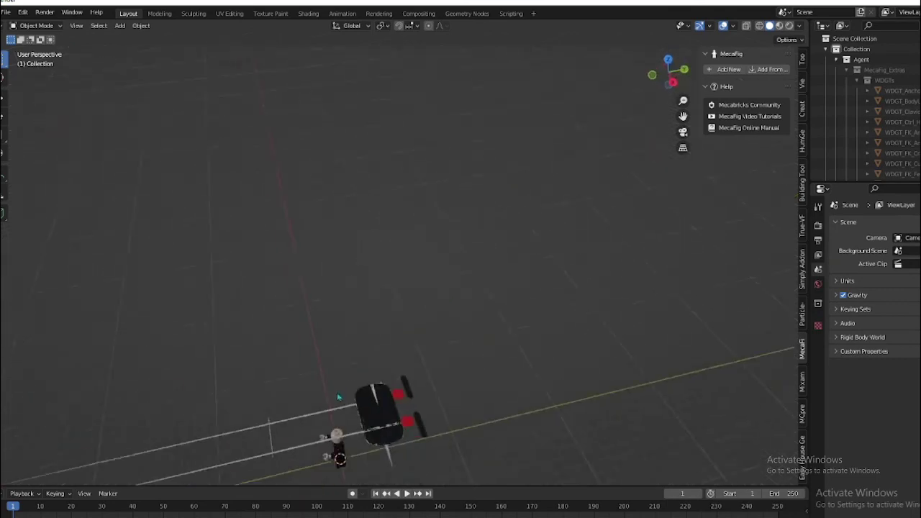
pyautogui.scroll(-2, 387, 413)
pyautogui.scroll(-2, 383, 343)
pyautogui.scroll(-1, 424, 324)
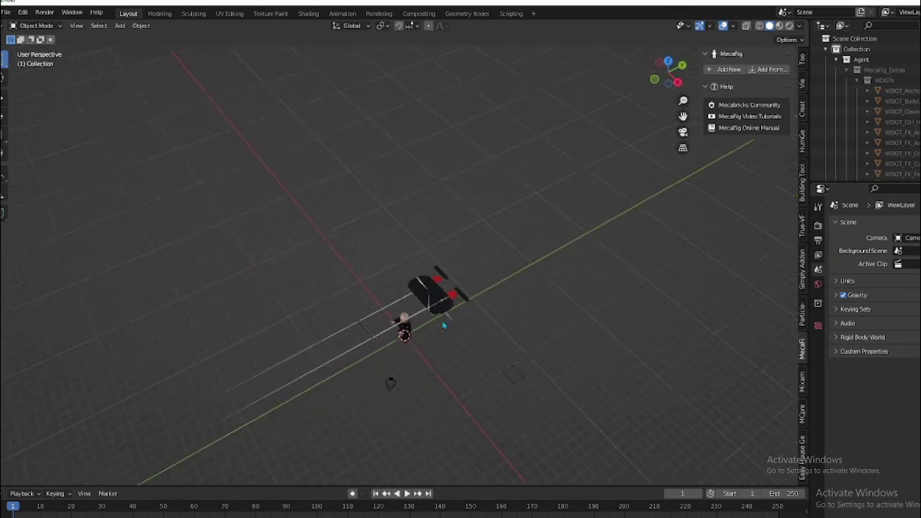
pyautogui.scroll(-1, 426, 322)
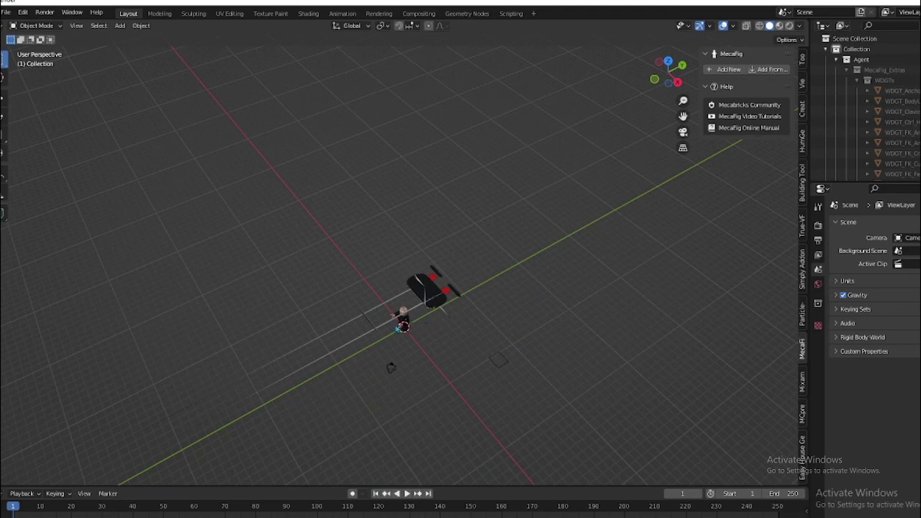
pyautogui.moveTo(427, 322)
pyautogui.mouseDown(button='middle')
pyautogui.moveTo(456, 290)
pyautogui.moveTo(453, 331)
pyautogui.moveTo(433, 355)
pyautogui.moveTo(351, 332)
pyautogui.mouseUp(button='middle')
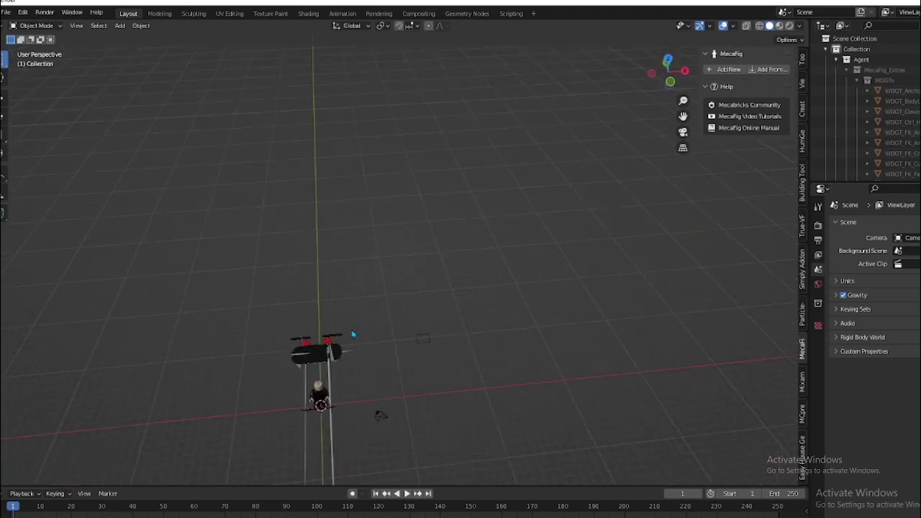
pyautogui.click(322, 387)
pyautogui.press('KP_Decimal')
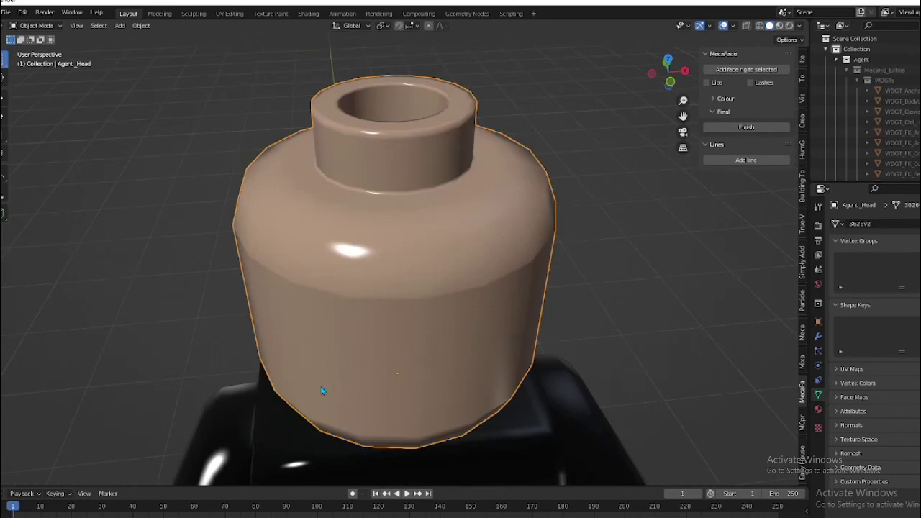
pyautogui.scroll(-3, 319, 285)
pyautogui.scroll(-2, 319, 286)
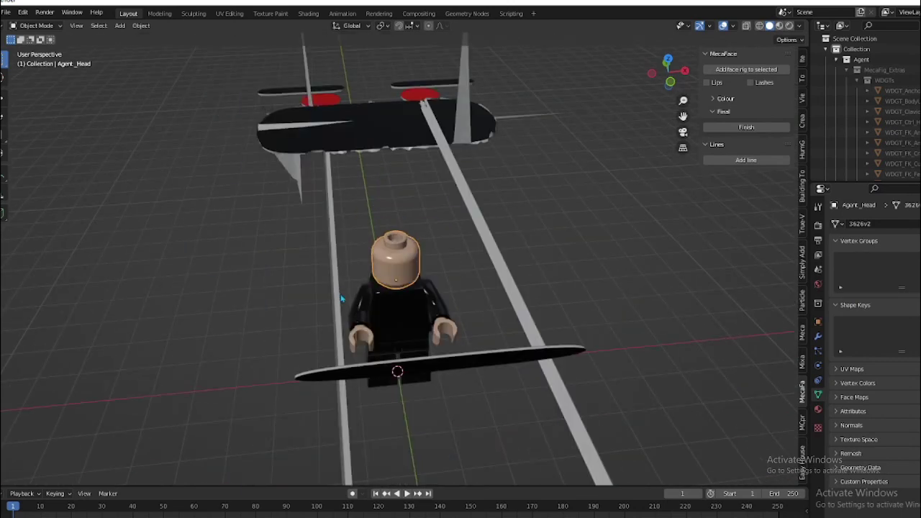
pyautogui.moveTo(342, 298)
pyautogui.mouseDown(button='middle')
pyautogui.moveTo(503, 319)
pyautogui.moveTo(530, 290)
pyautogui.moveTo(605, 271)
pyautogui.moveTo(72, 282)
pyautogui.moveTo(76, 288)
pyautogui.mouseUp(button='middle')
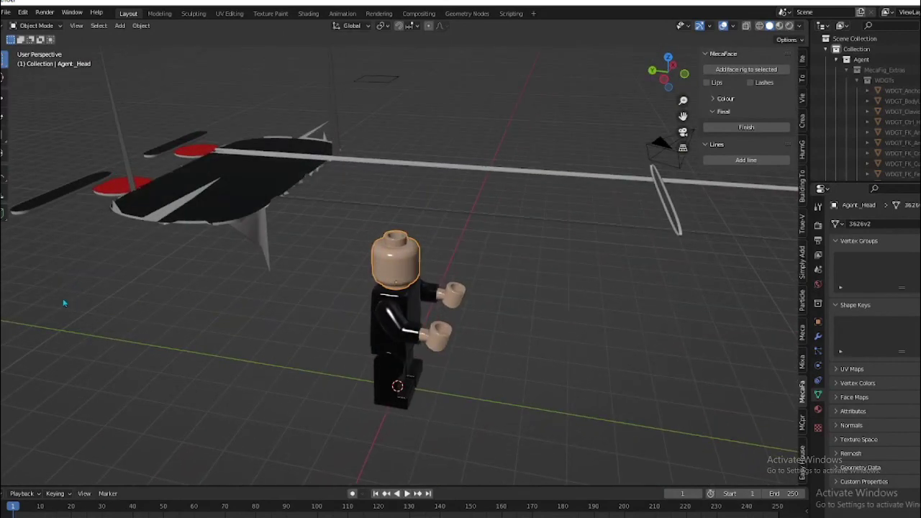